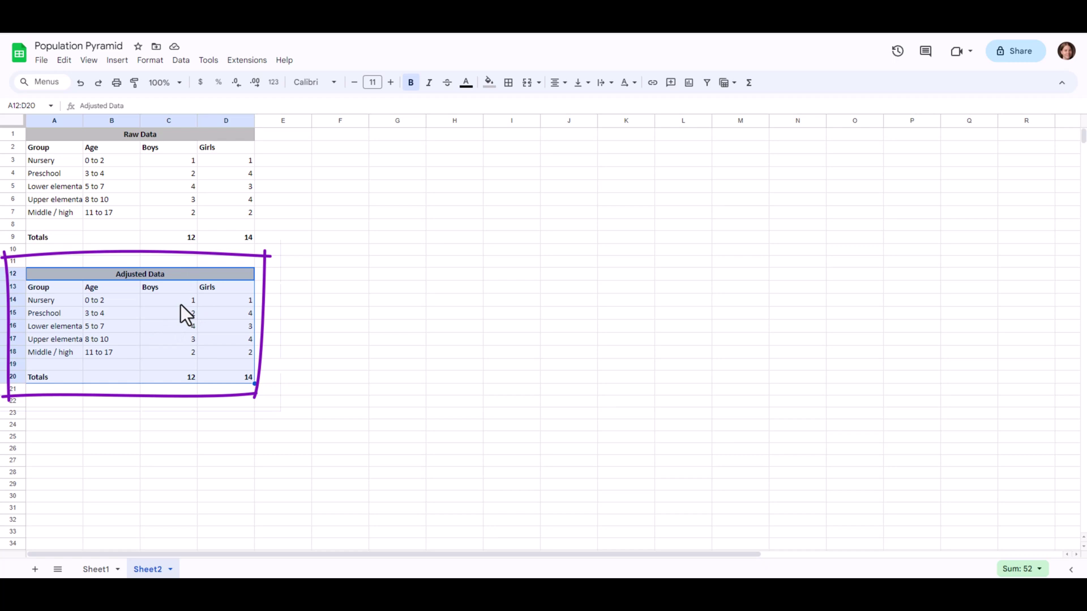
# Enter =C3*-1 in the Nursery boys cell and fill it down so Boys read -1, -2, -4, -3, -2
pyautogui.moveTo(180, 304); pyautogui.dragTo(181, 353)
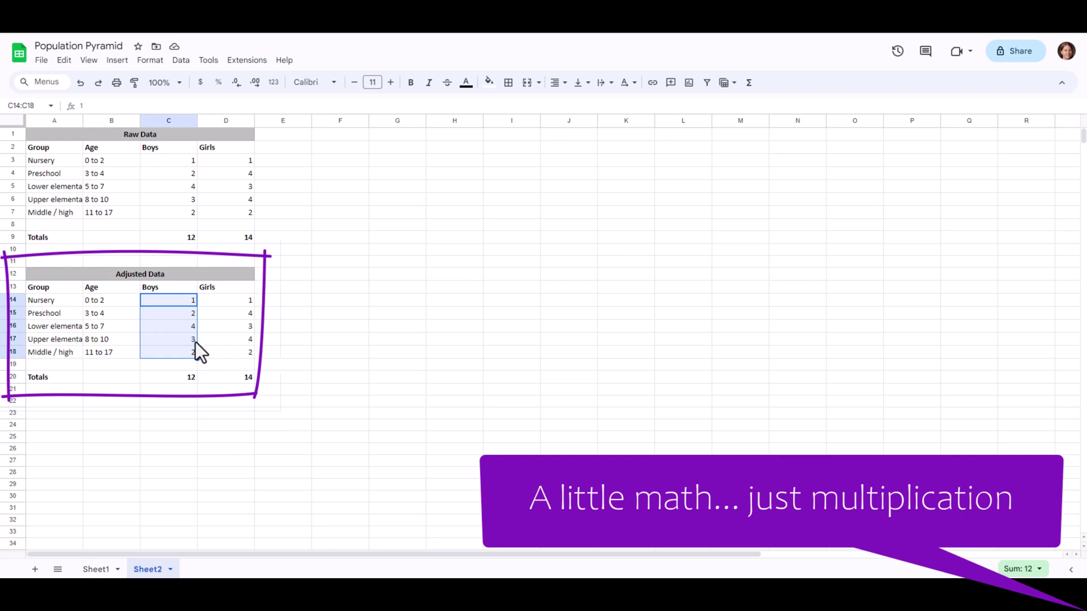
pyautogui.click(162, 305)
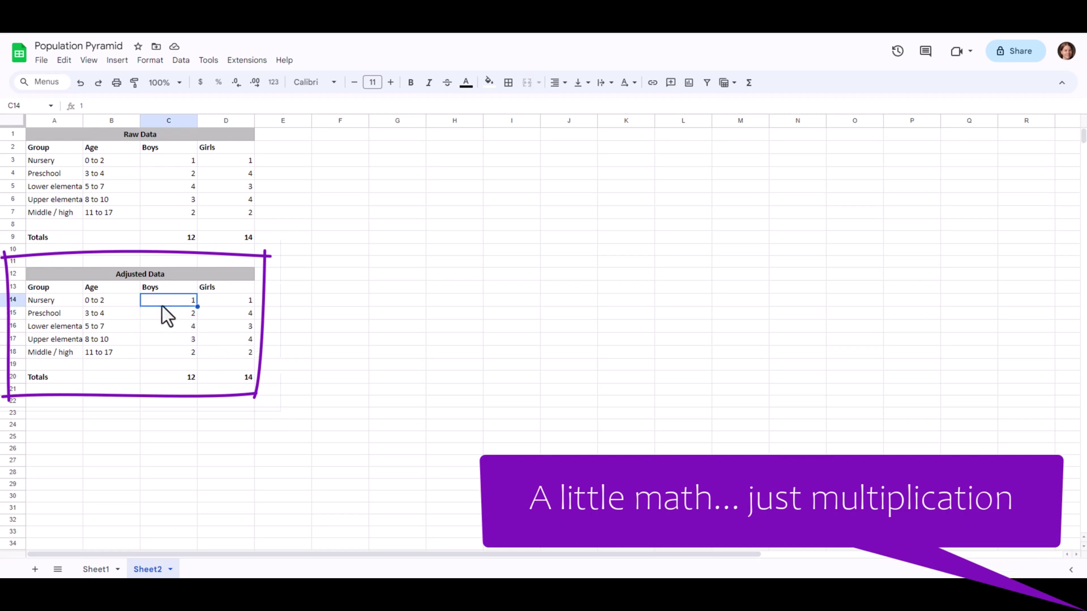
pyautogui.click(85, 107)
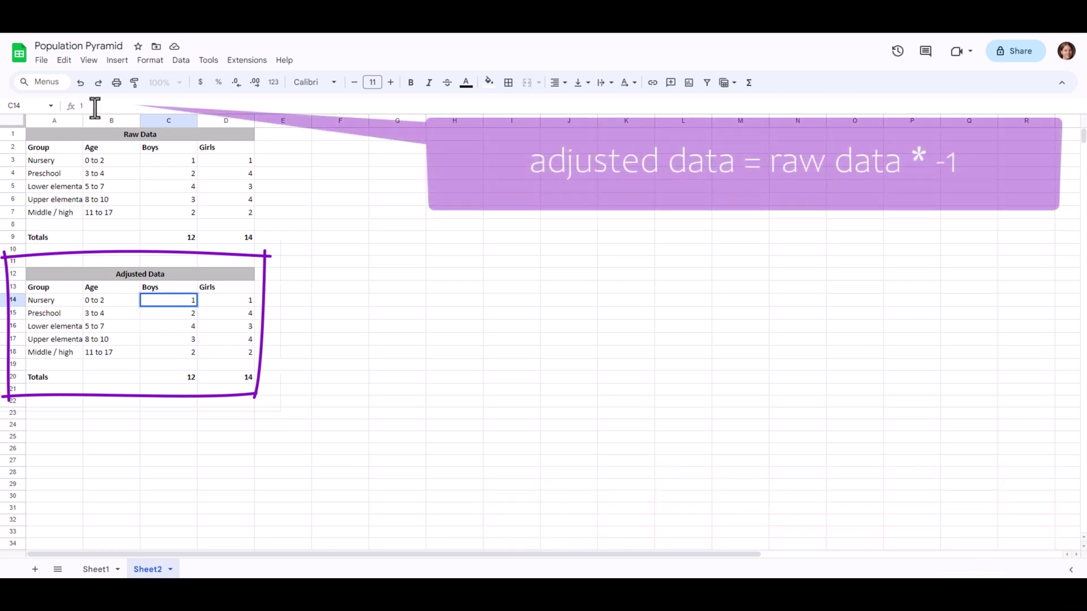
pyautogui.write('=C3*-1')
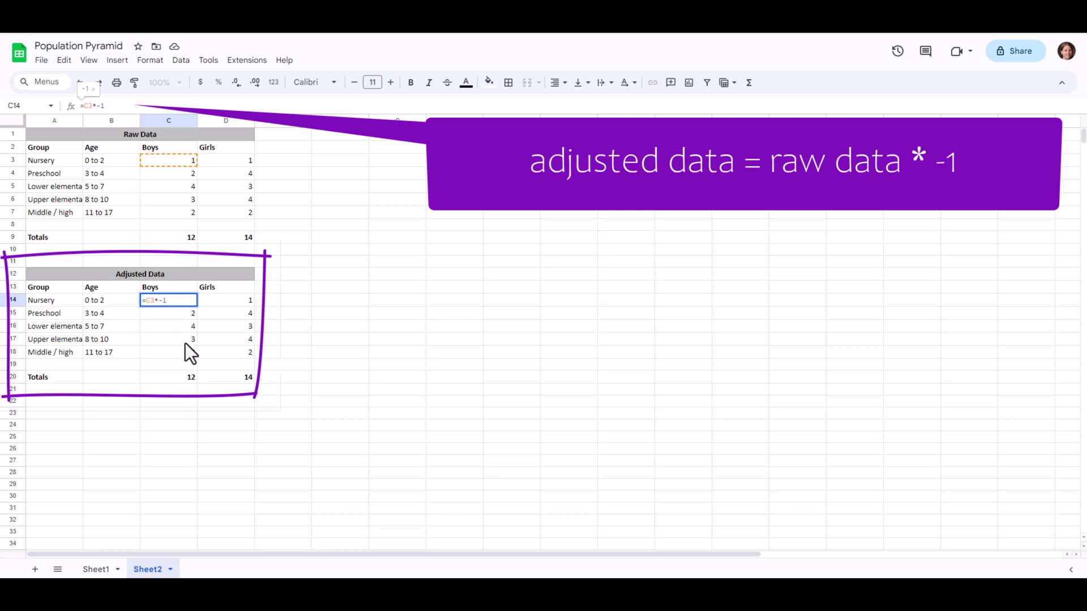
pyautogui.press('Return')
pyautogui.click(189, 303)
pyautogui.moveTo(196, 306); pyautogui.dragTo(197, 352)
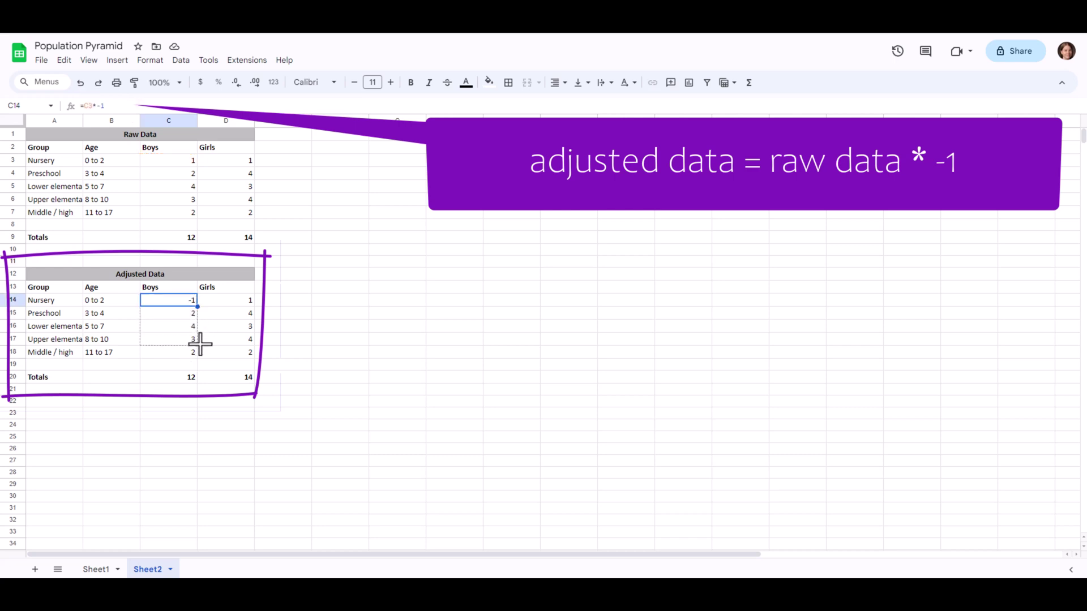
pyautogui.click(256, 387)
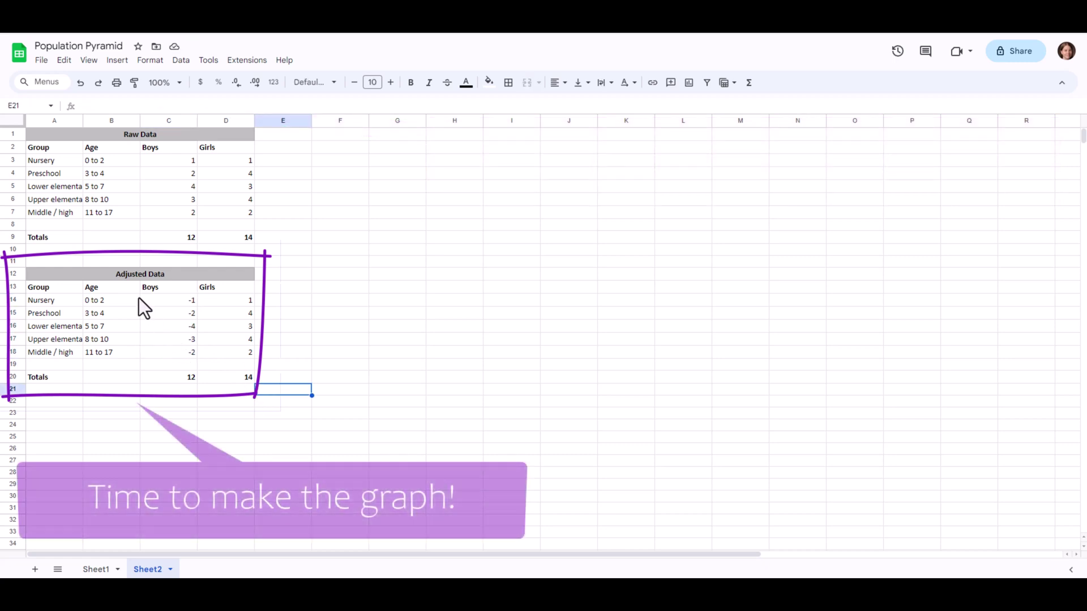
# Insert a chart from the selected B13:D18 ages, boys and girls data
pyautogui.moveTo(119, 290); pyautogui.dragTo(230, 359)
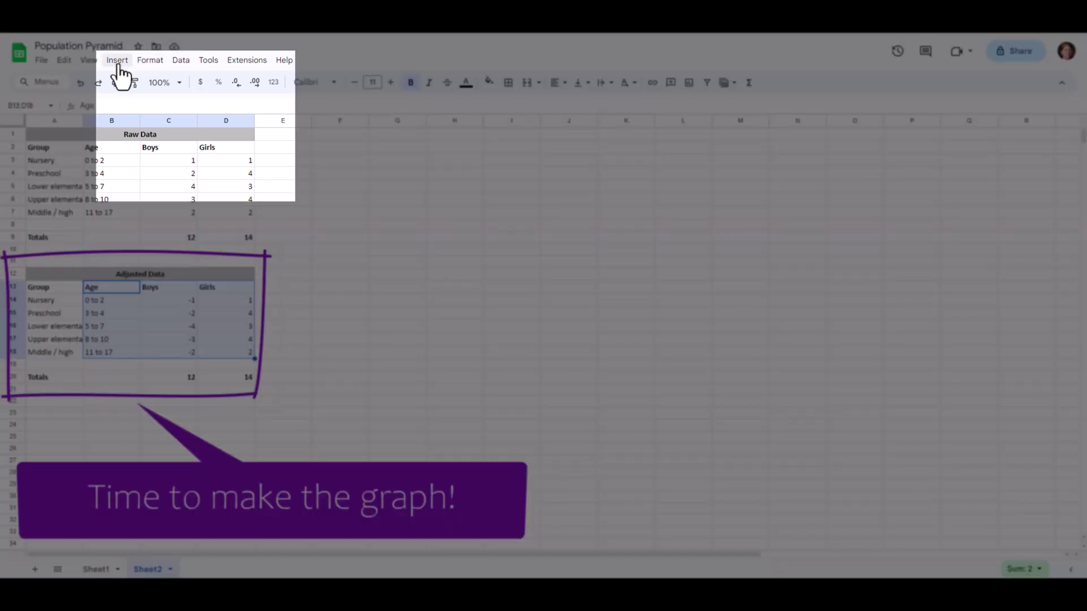
pyautogui.click(117, 60)
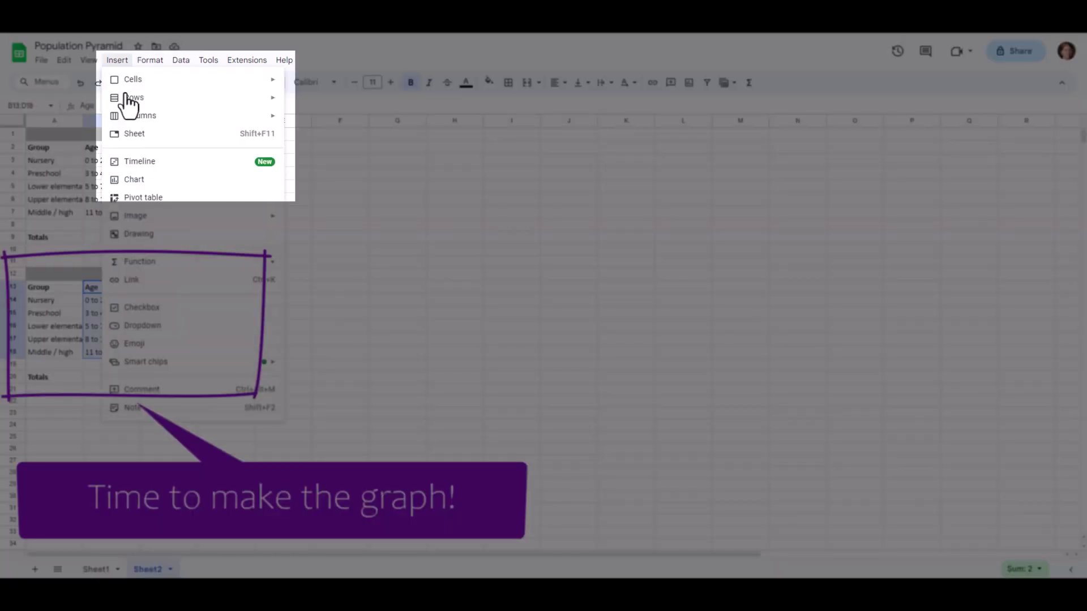
pyautogui.click(148, 184)
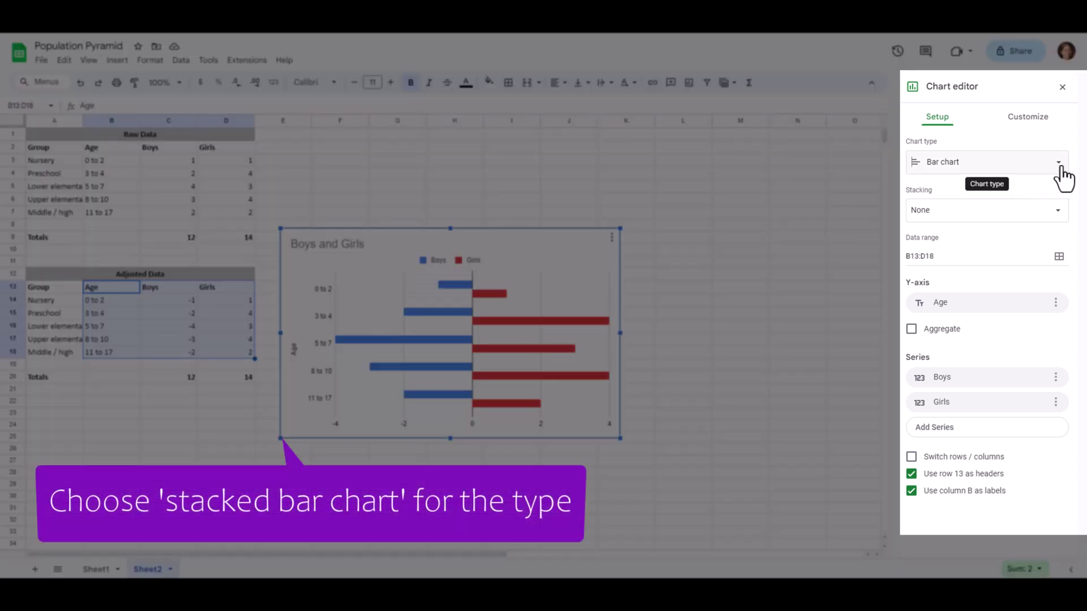
# Change the chart type to Stacked bar chart with Standard stacking
pyautogui.click(1058, 164)
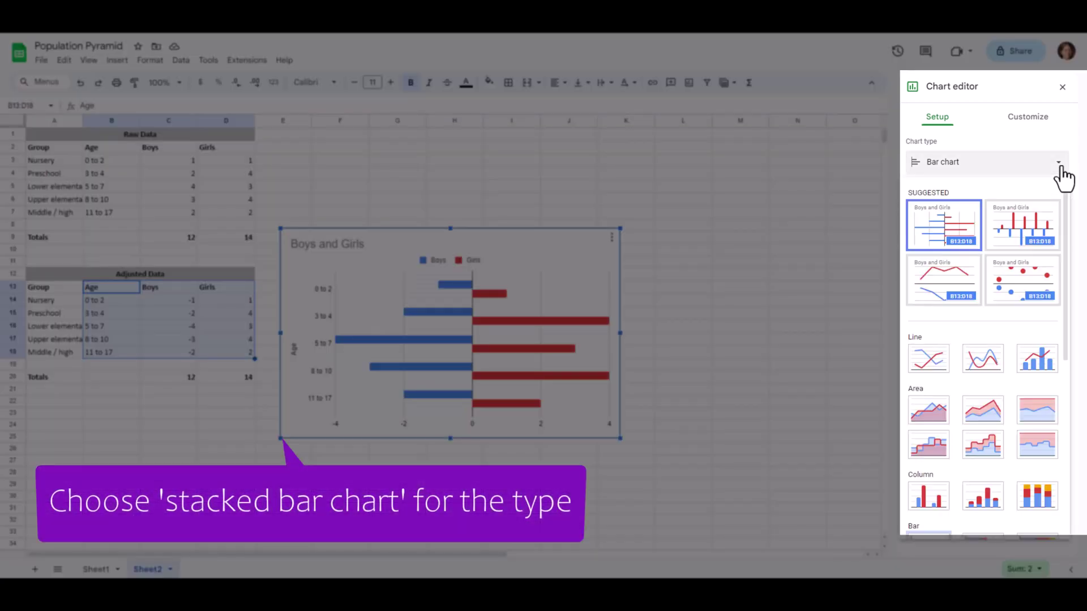
pyautogui.scroll(-2, 986, 382)
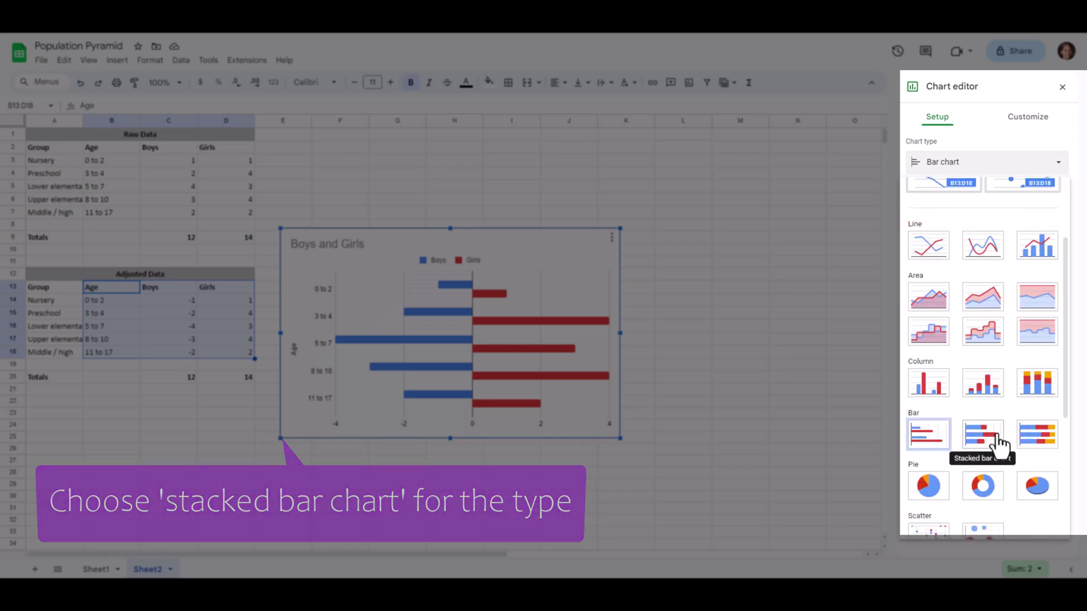
pyautogui.click(984, 442)
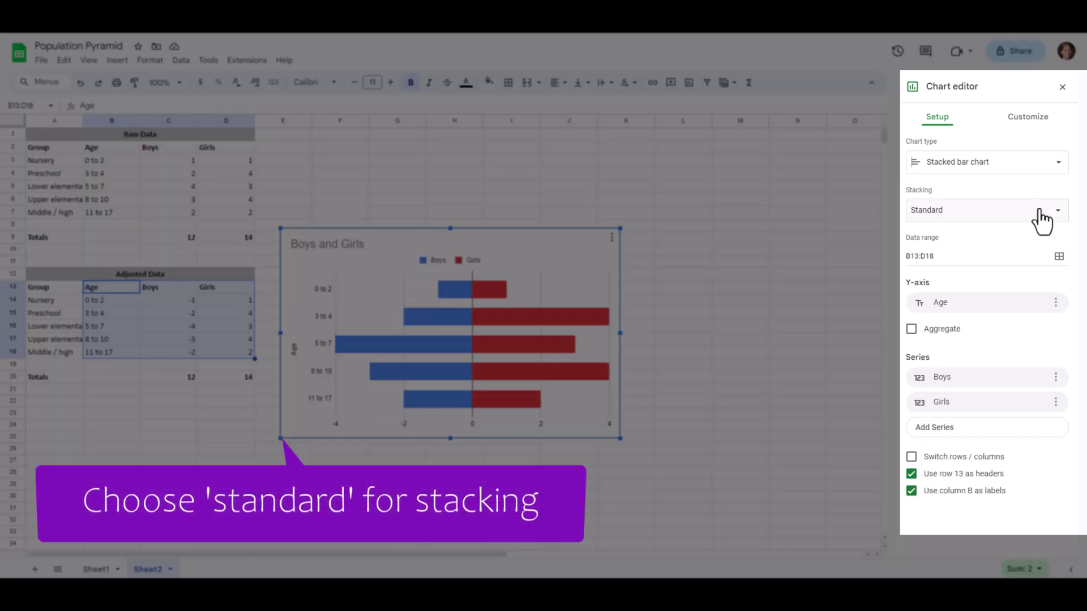
pyautogui.click(1060, 213)
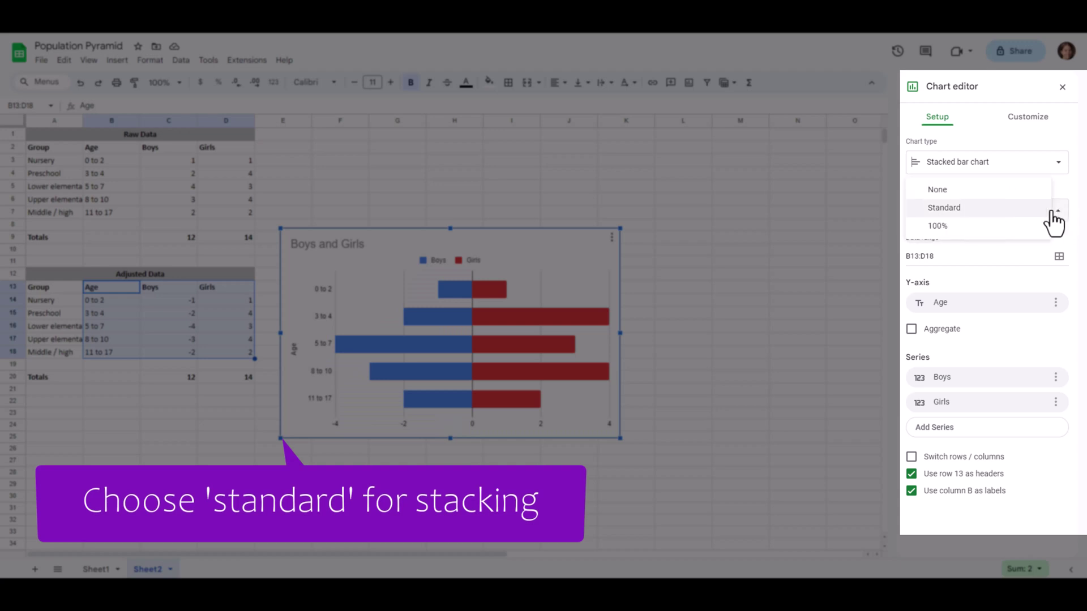
pyautogui.click(959, 202)
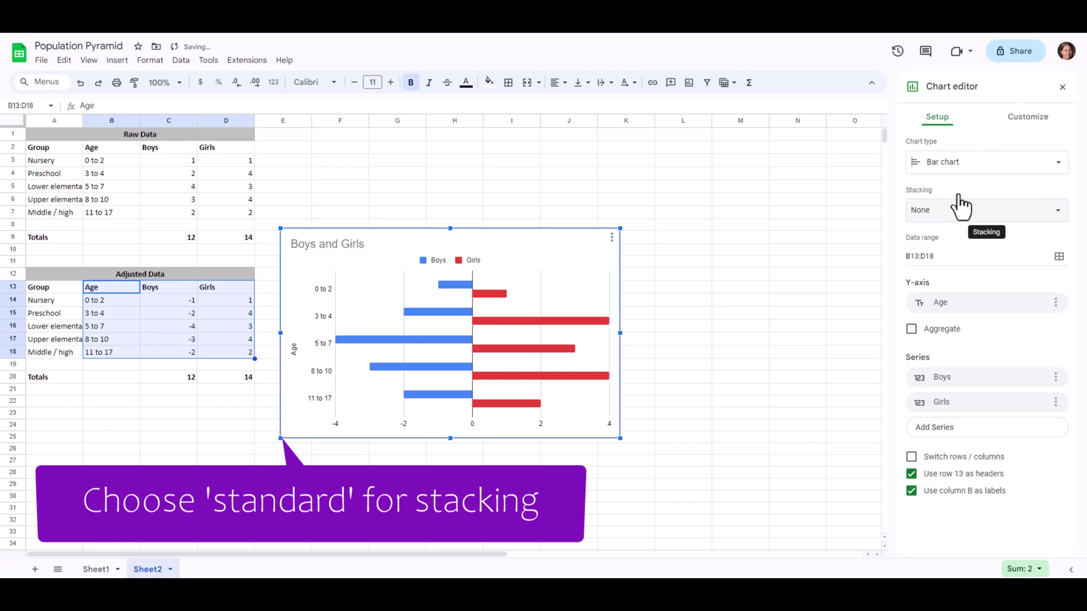
pyautogui.click(986, 223)
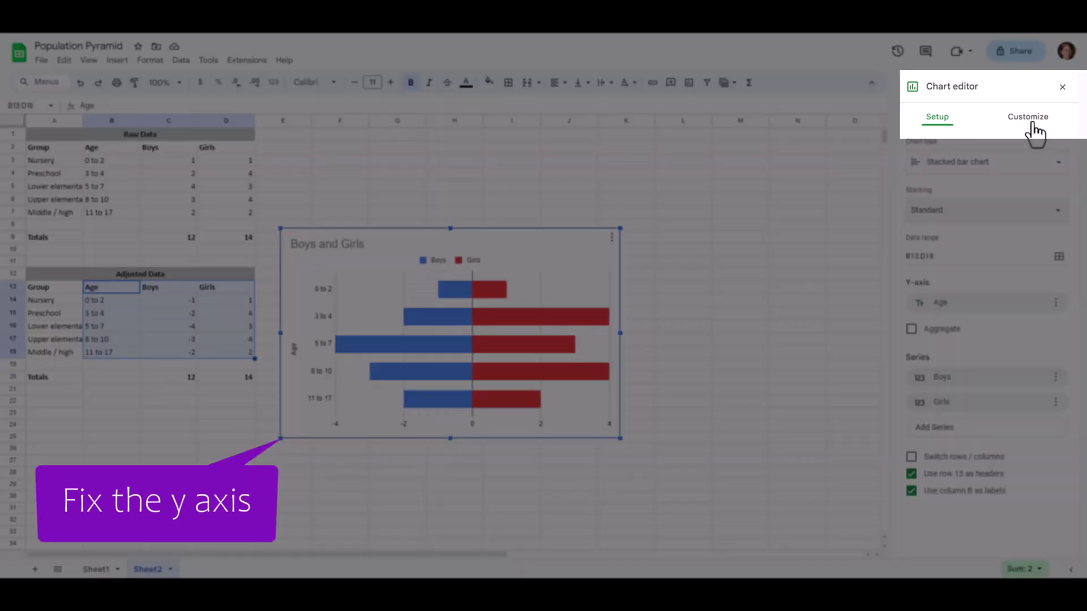
# Reverse the vertical axis order in Customize so 0 to 2 sits at the bottom
pyautogui.click(1032, 122)
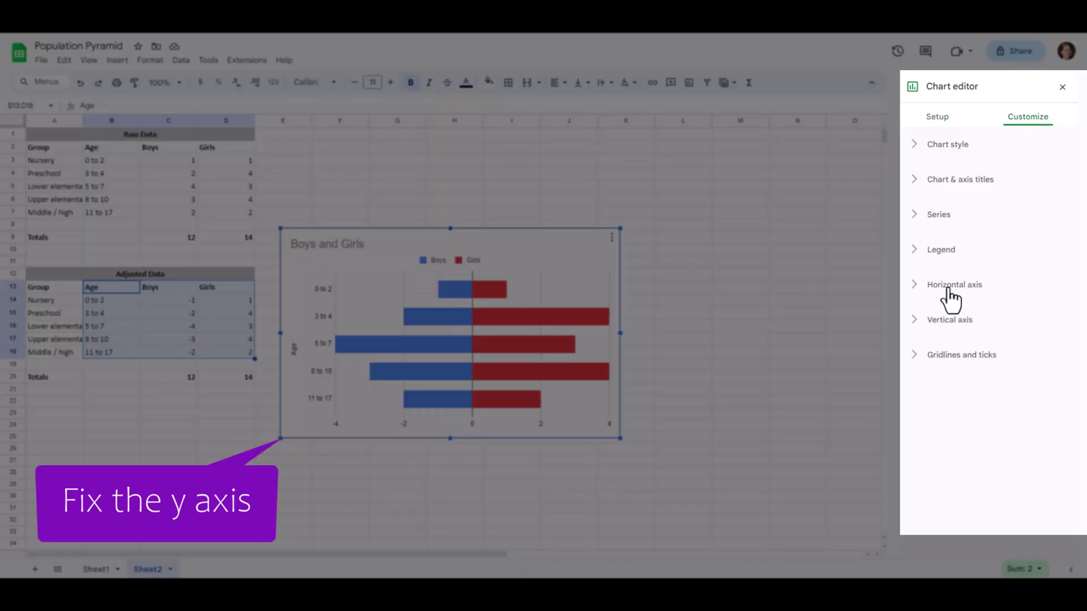
pyautogui.click(915, 332)
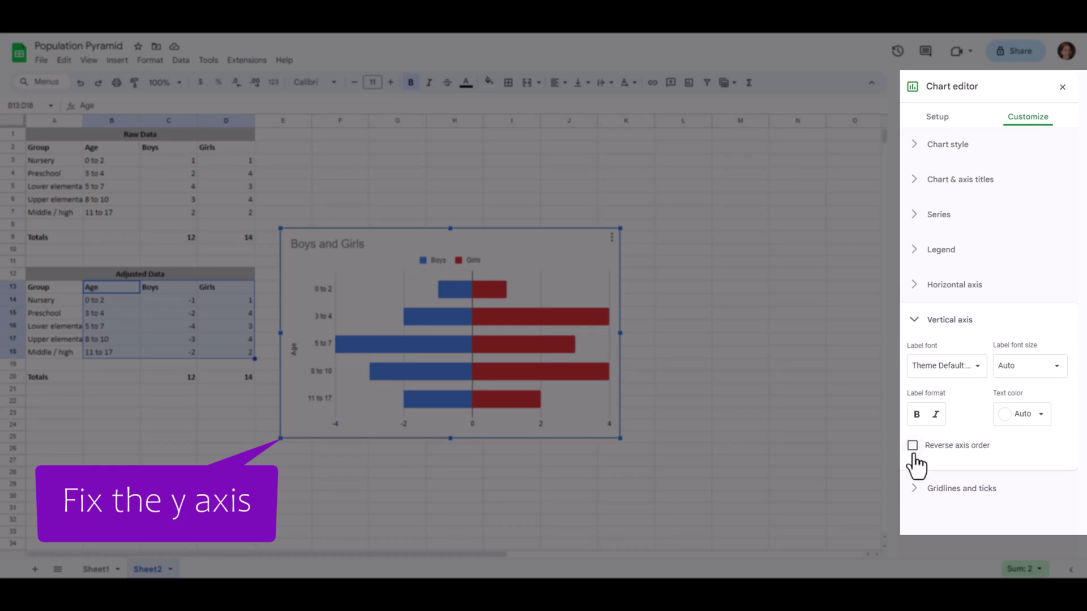
pyautogui.click(912, 446)
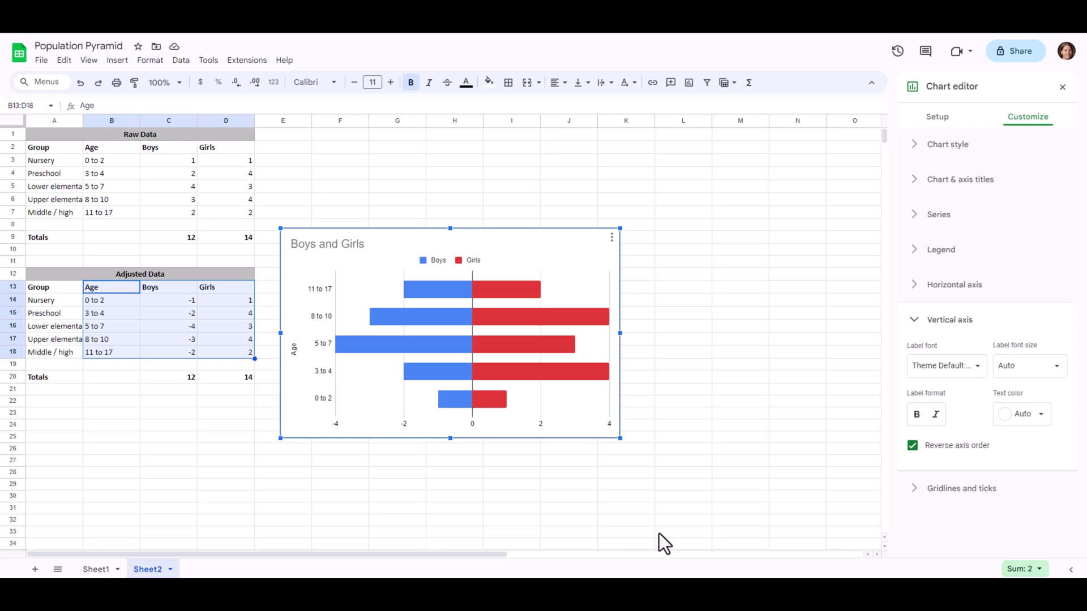
pyautogui.click(478, 426)
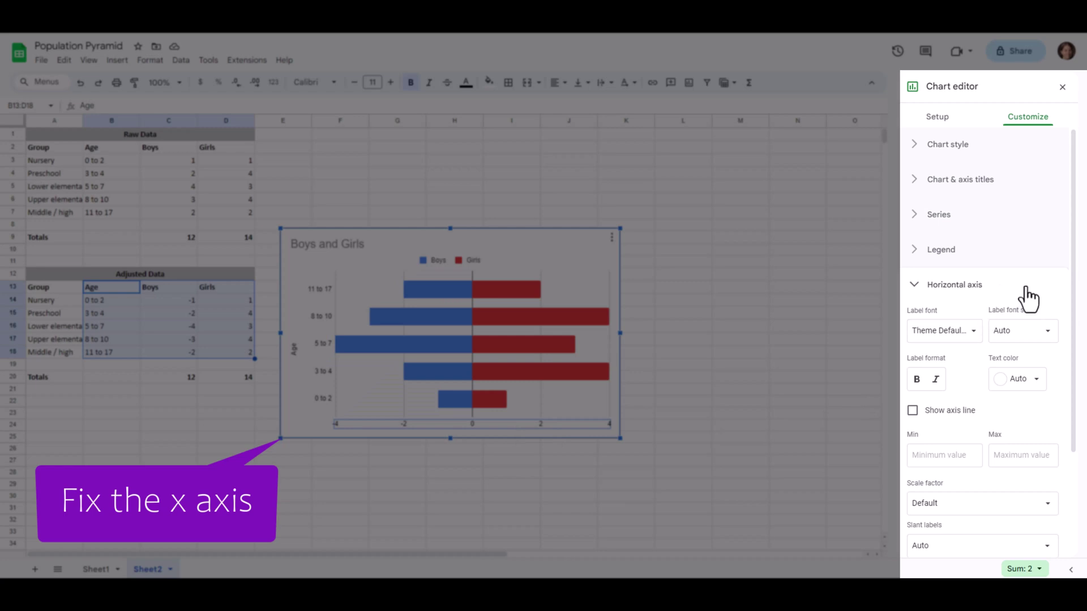
pyautogui.scroll(-1, 1029, 297)
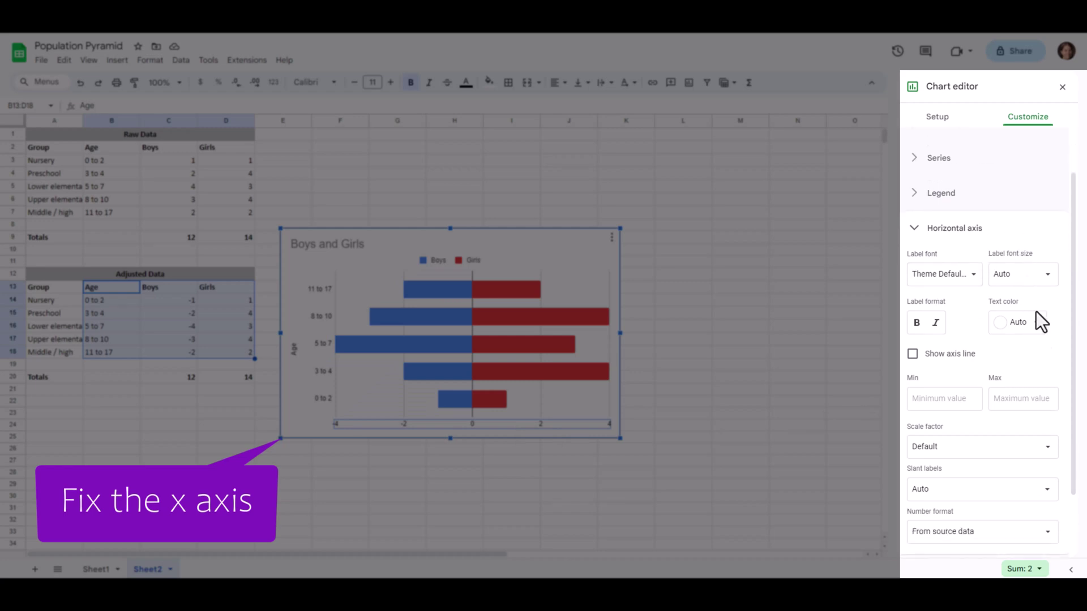
pyautogui.scroll(-1, 1047, 476)
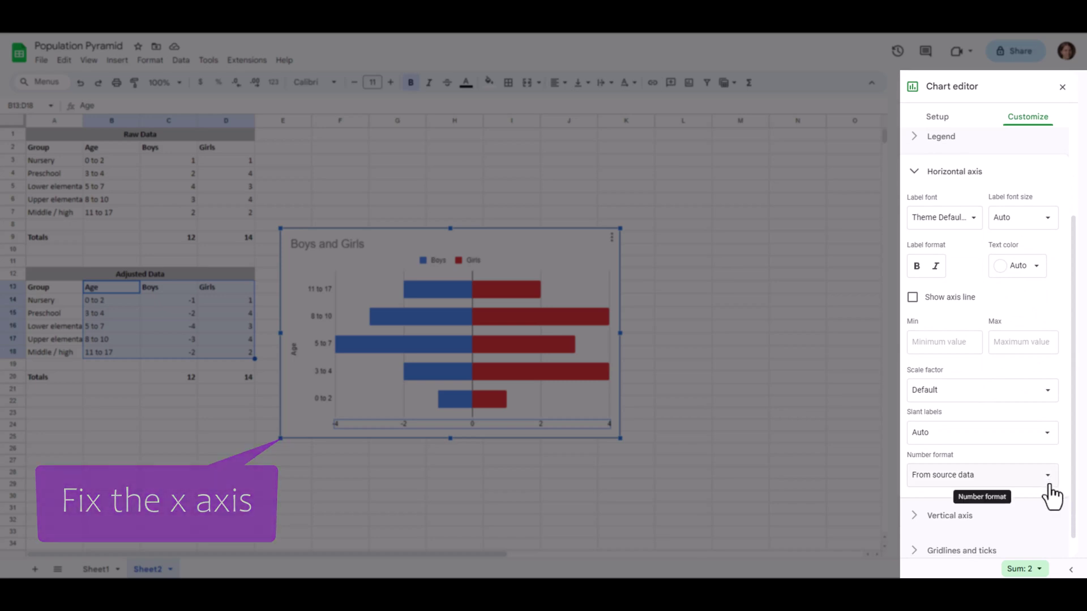
# Set the horizontal axis to a custom number format 0;[Black]0 so negatives show as whole numbers
pyautogui.click(1048, 484)
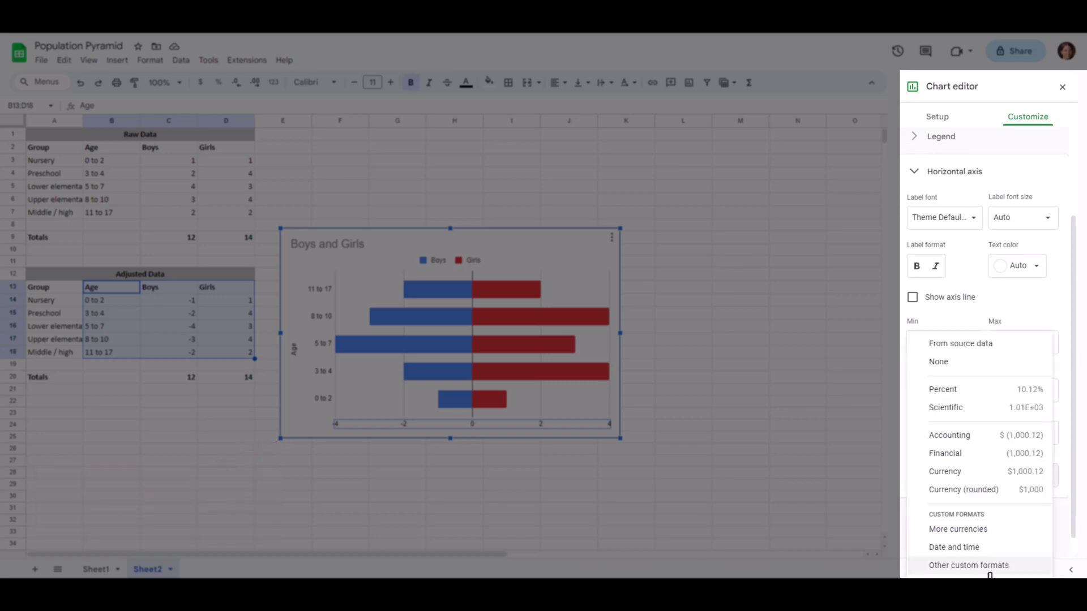
pyautogui.click(989, 564)
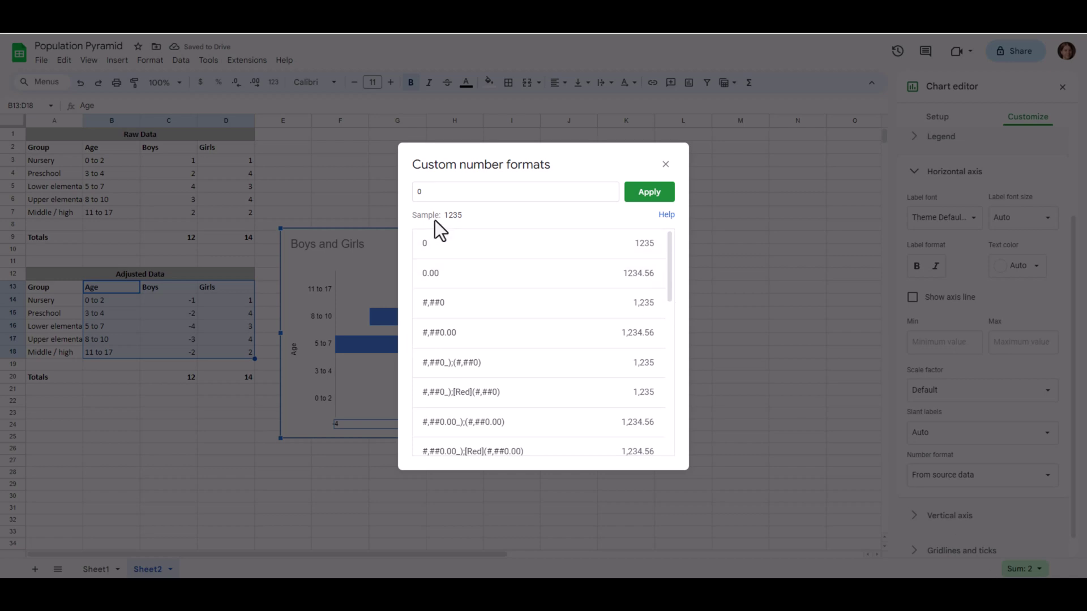
pyautogui.click(428, 192)
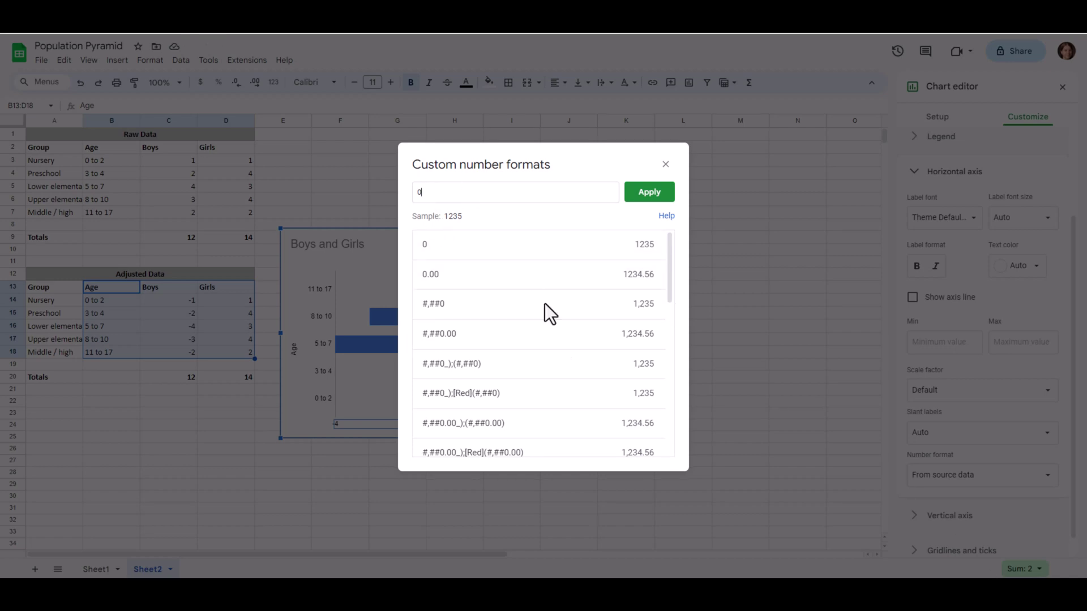
pyautogui.write(';[Black]0')
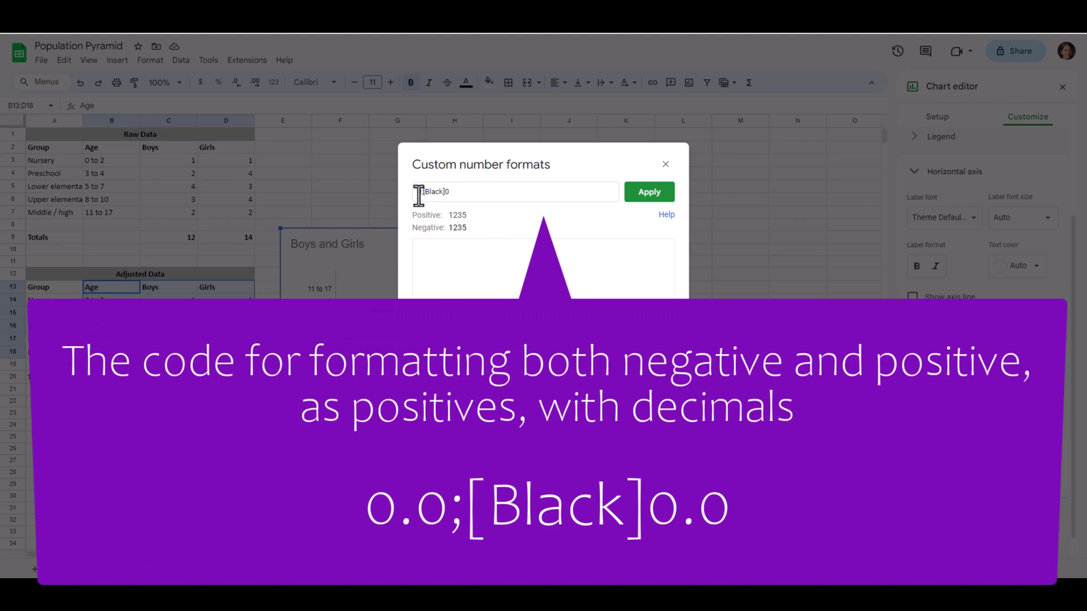
pyautogui.click(418, 191)
pyautogui.write('0;')
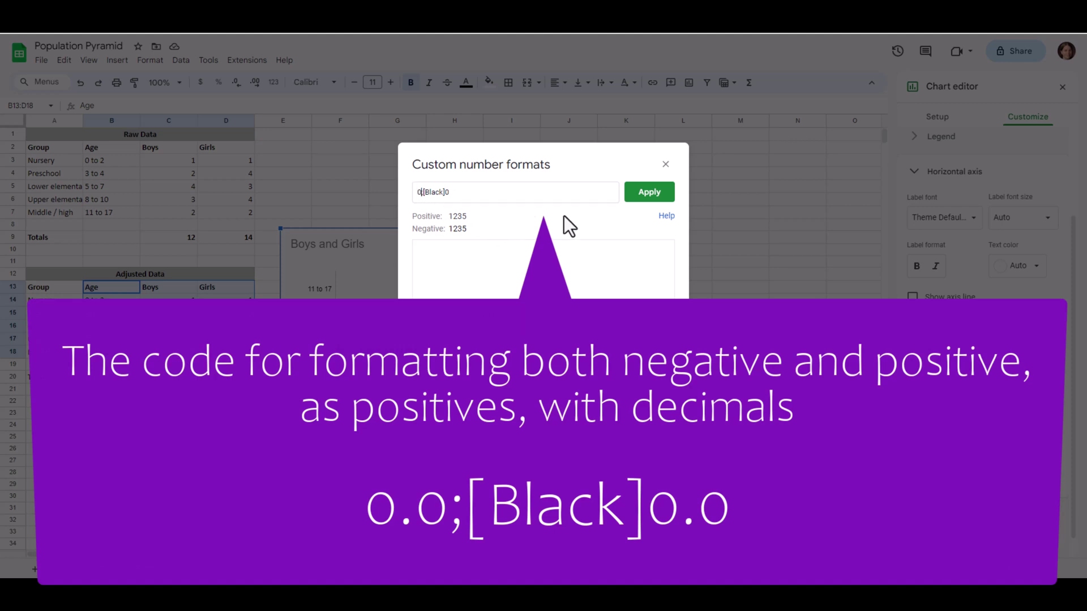
pyautogui.write('.0')
pyautogui.write('.0')
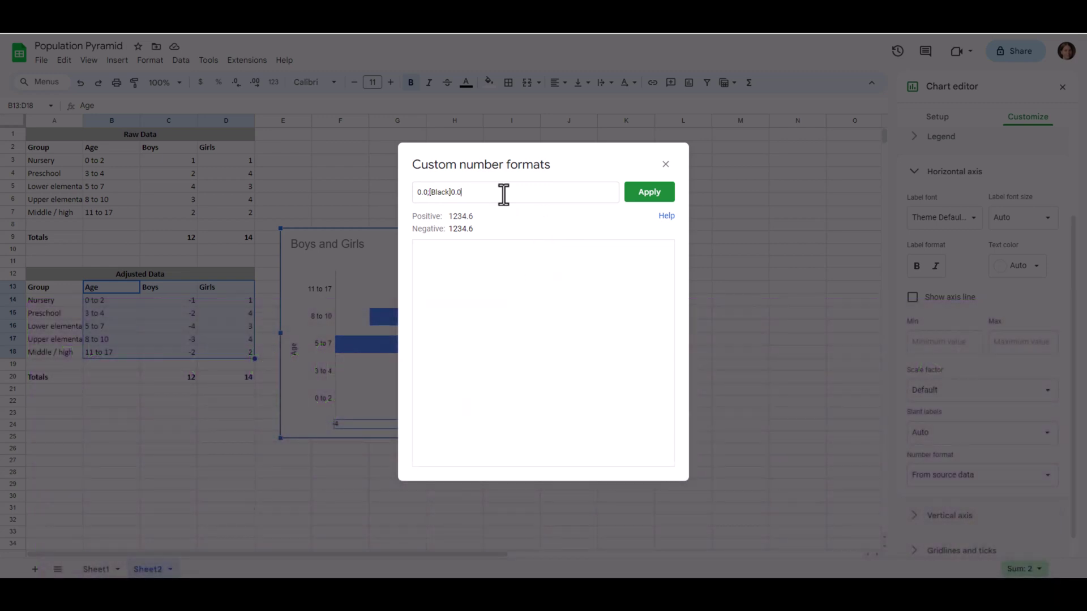
pyautogui.press('BackSpace')
pyautogui.press('BackSpace')
pyautogui.click(428, 194)
pyautogui.press('BackSpace')
pyautogui.press('BackSpace')
# Apply the custom axis format and retitle the chart 'Sunday School Students'
pyautogui.click(648, 193)
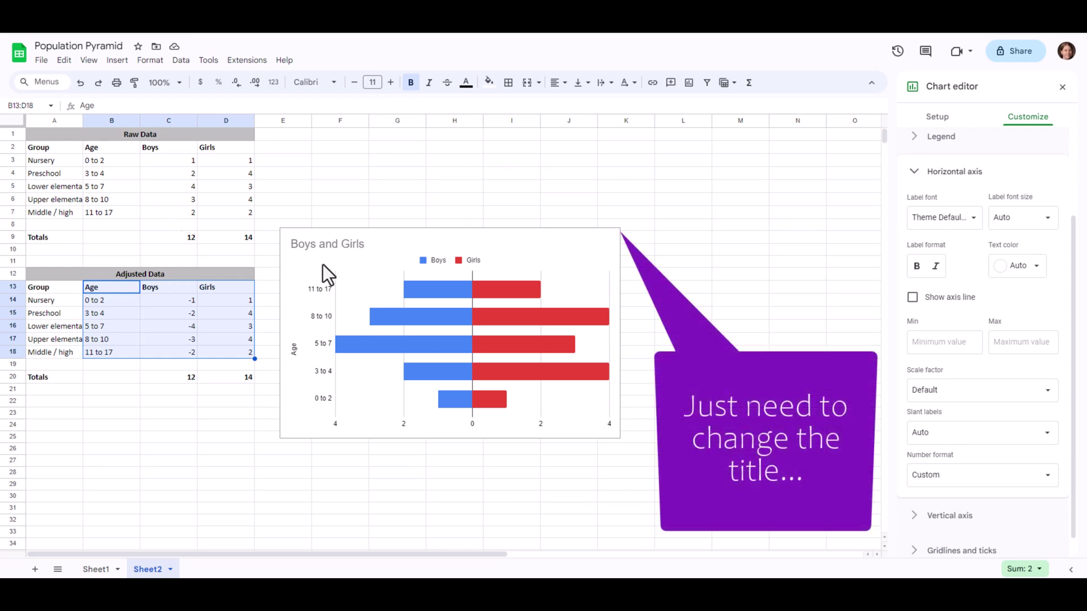
pyautogui.click(315, 244)
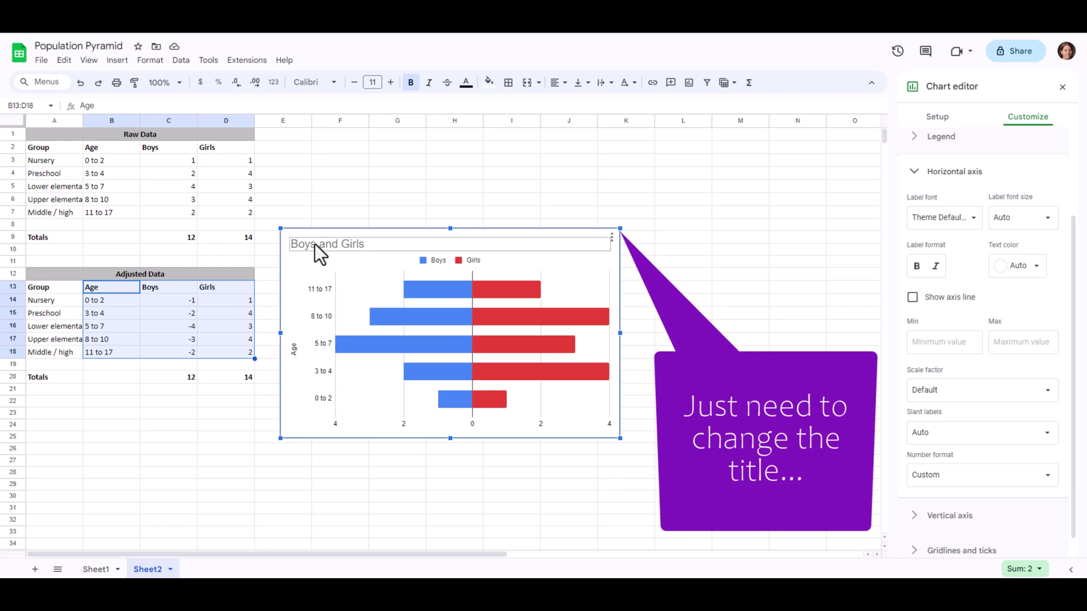
pyautogui.click(315, 244)
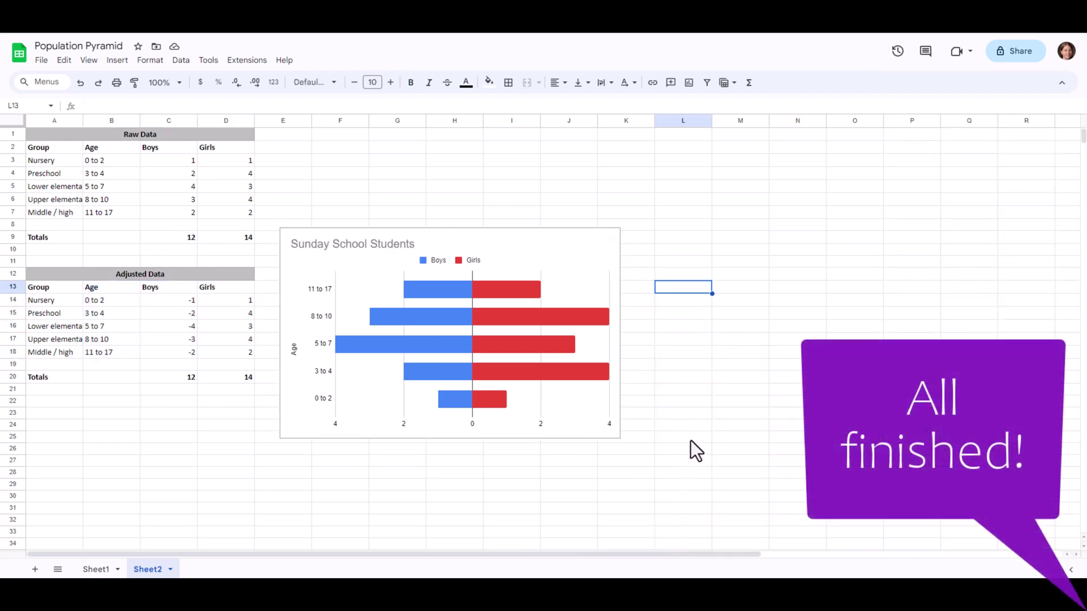